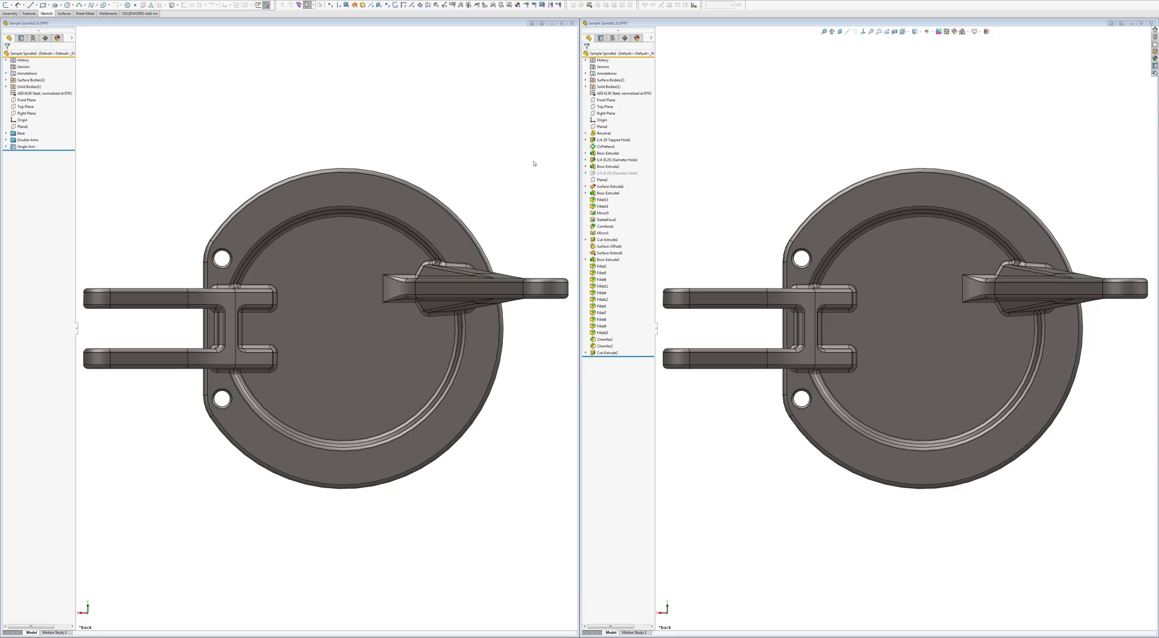
Delete the suppressed 1/4 (0.25) Diameter Hole2 from the right tree, then activate the left window.
left_click(594, 173)
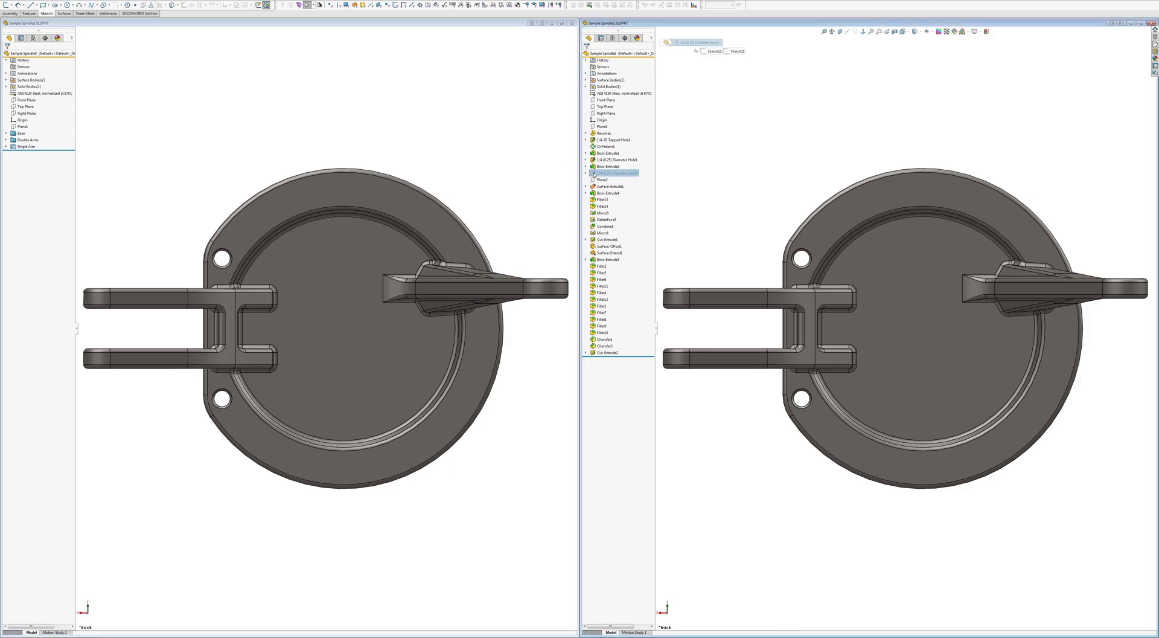
key("Delete")
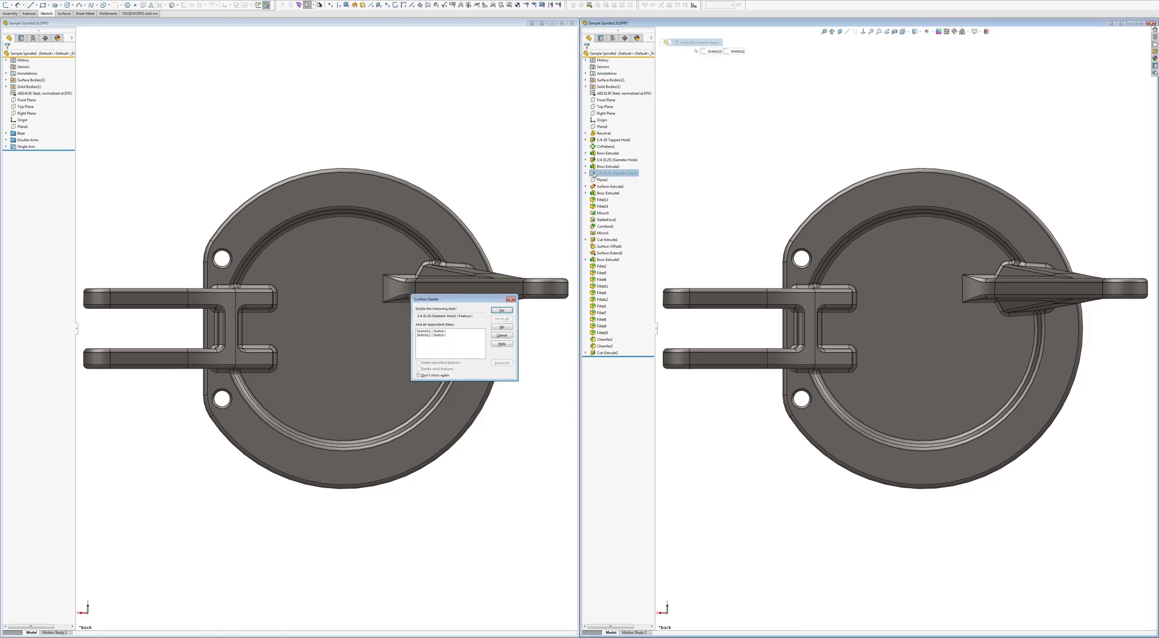
left_click(503, 310)
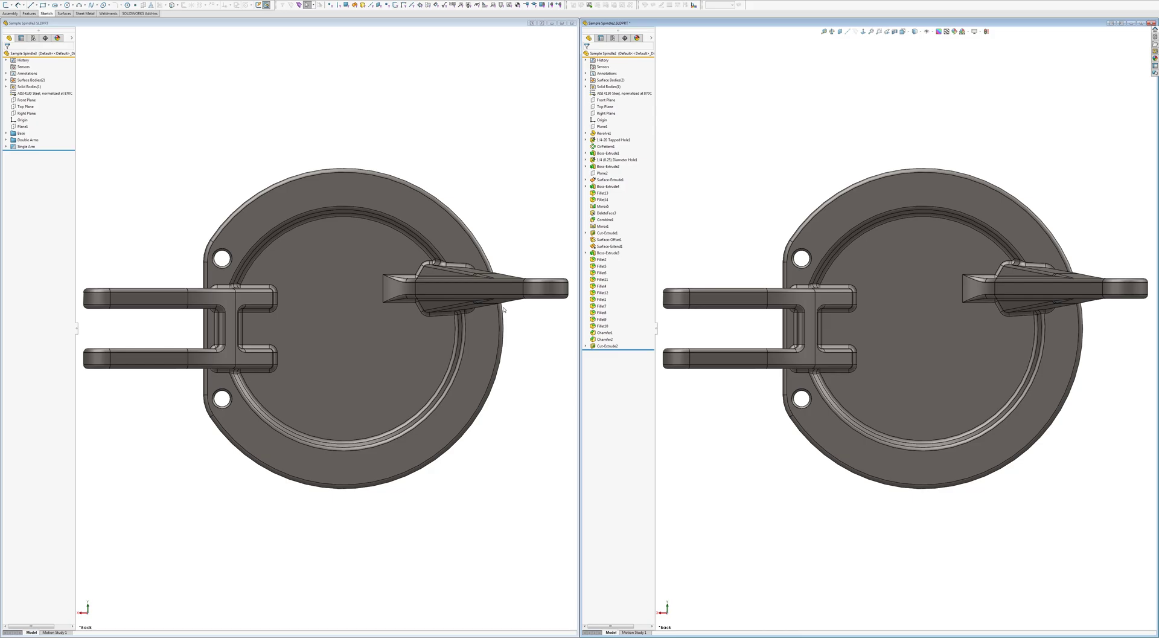
left_click(529, 181)
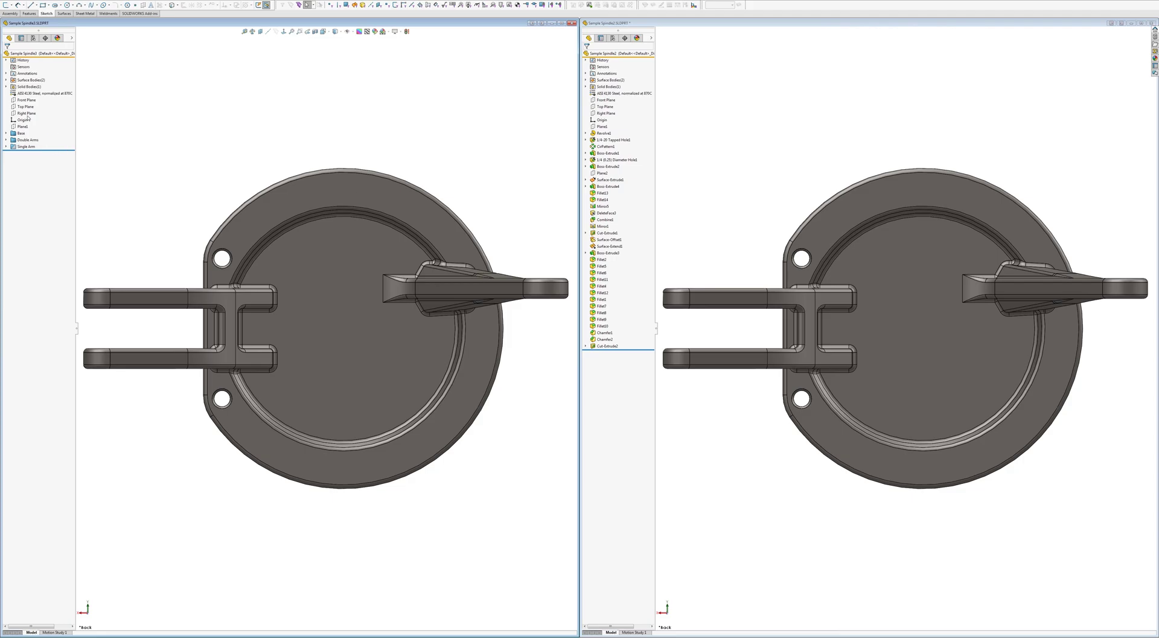
Expand the Base, Double Arms and Single Arm folders in the left FeatureManager tree.
left_click(5, 133)
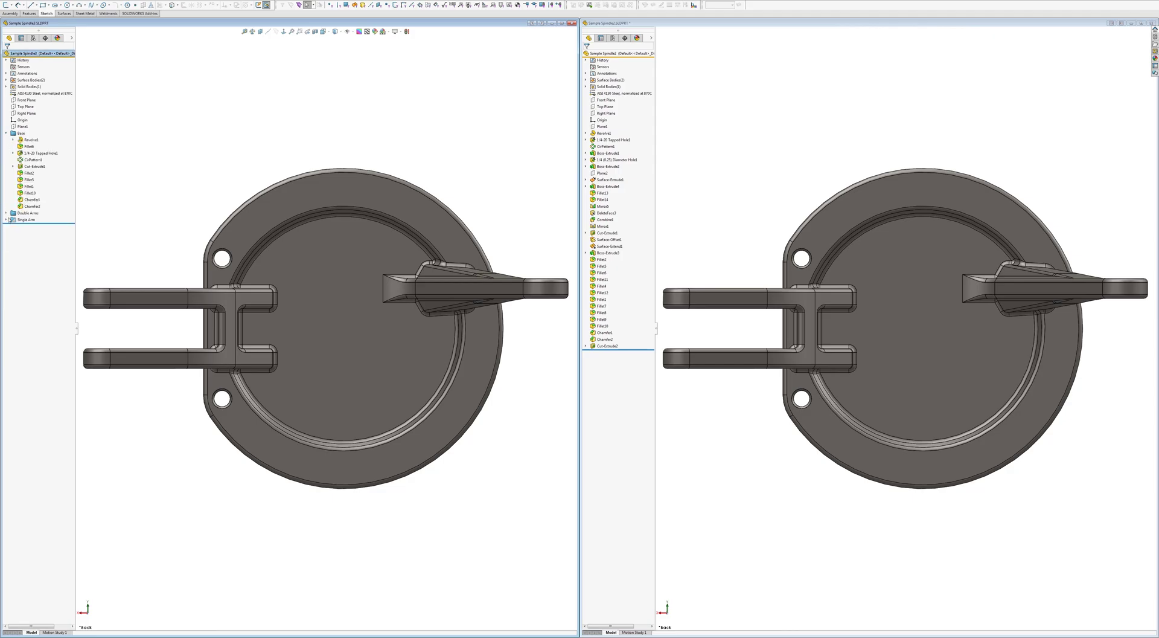
left_click(6, 213)
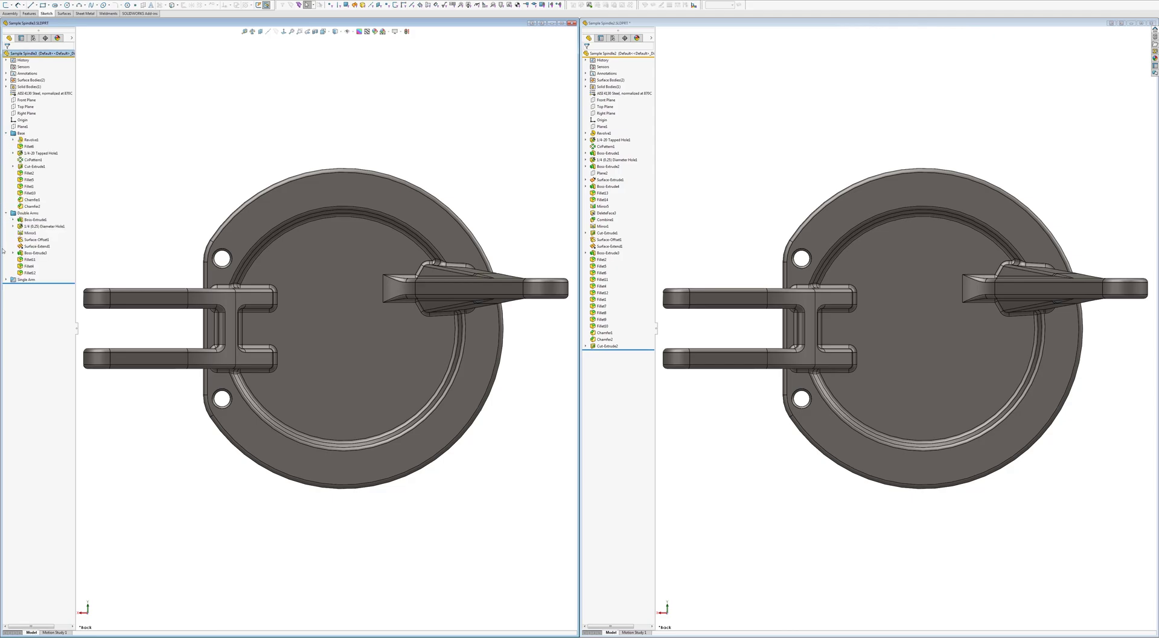
left_click(6, 279)
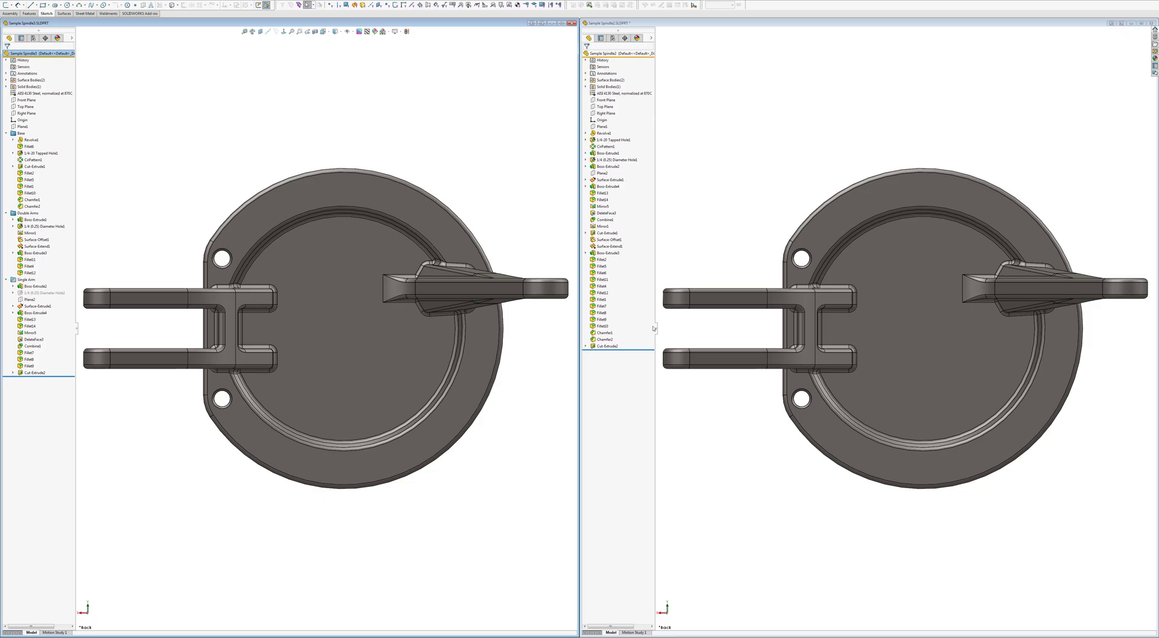
left_click(613, 347)
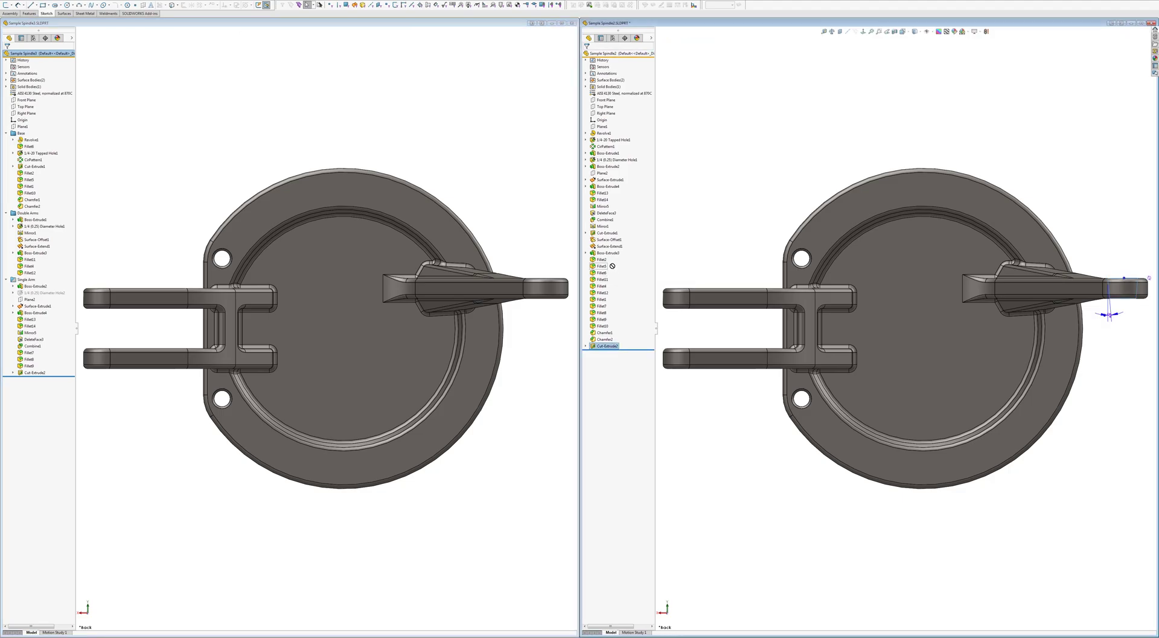
left_click(602, 319)
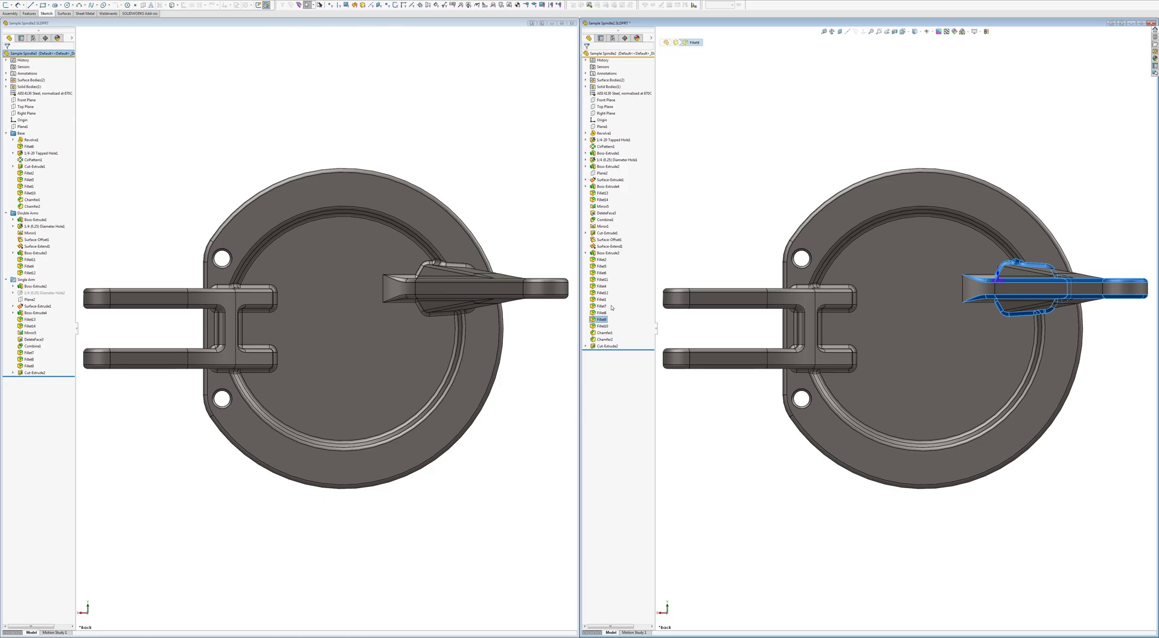
left_click(764, 254)
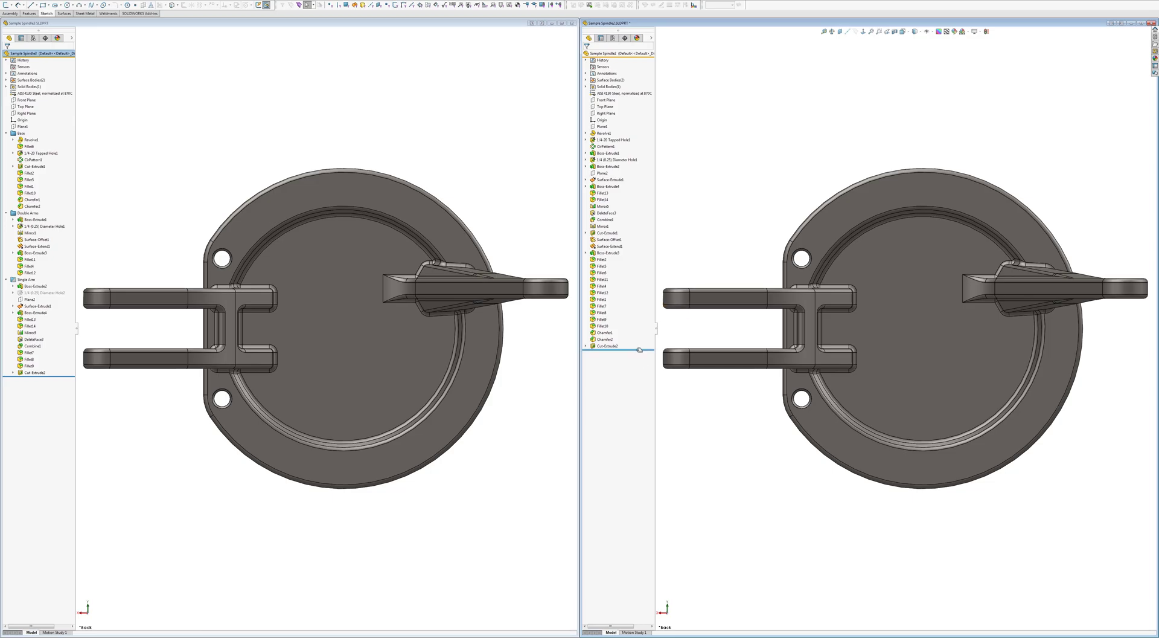
Roll the right part back above its fillets, orbit to inspect, then roll forward to the end.
left_click_drag(635, 349, 623, 254)
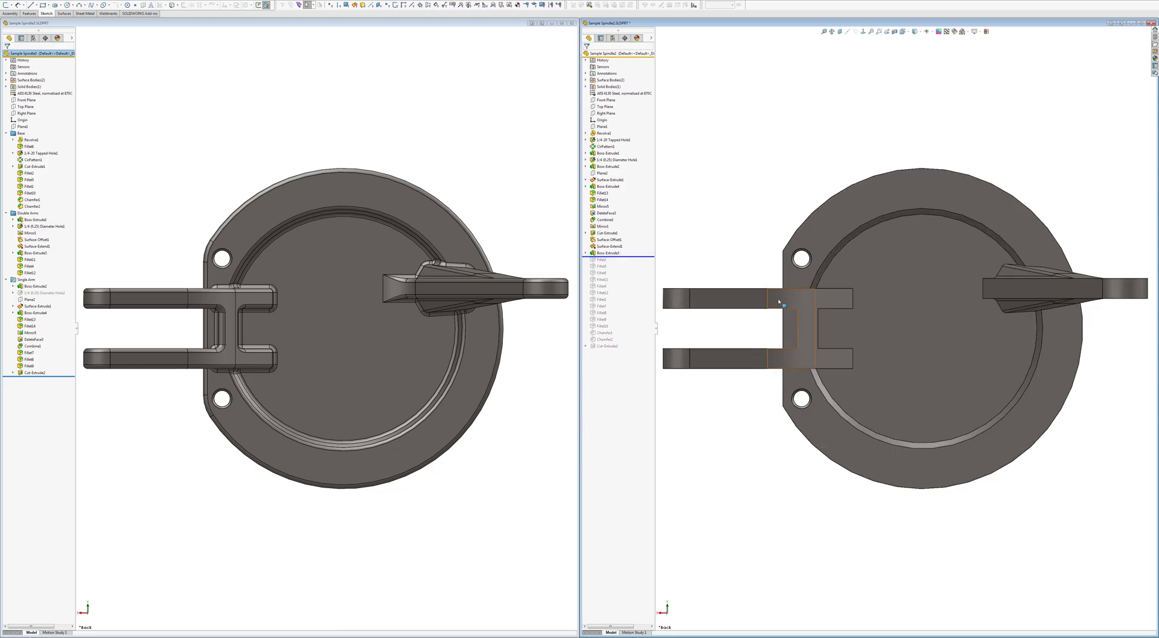
middle_click_drag(791, 329, 792, 352)
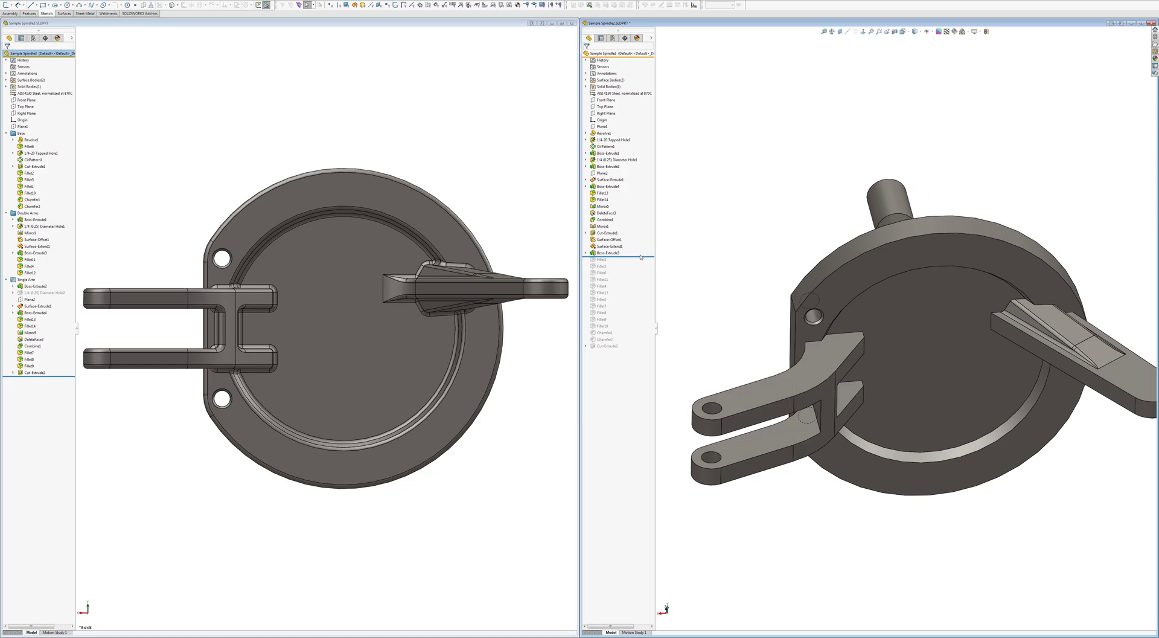
left_click_drag(642, 261, 633, 350)
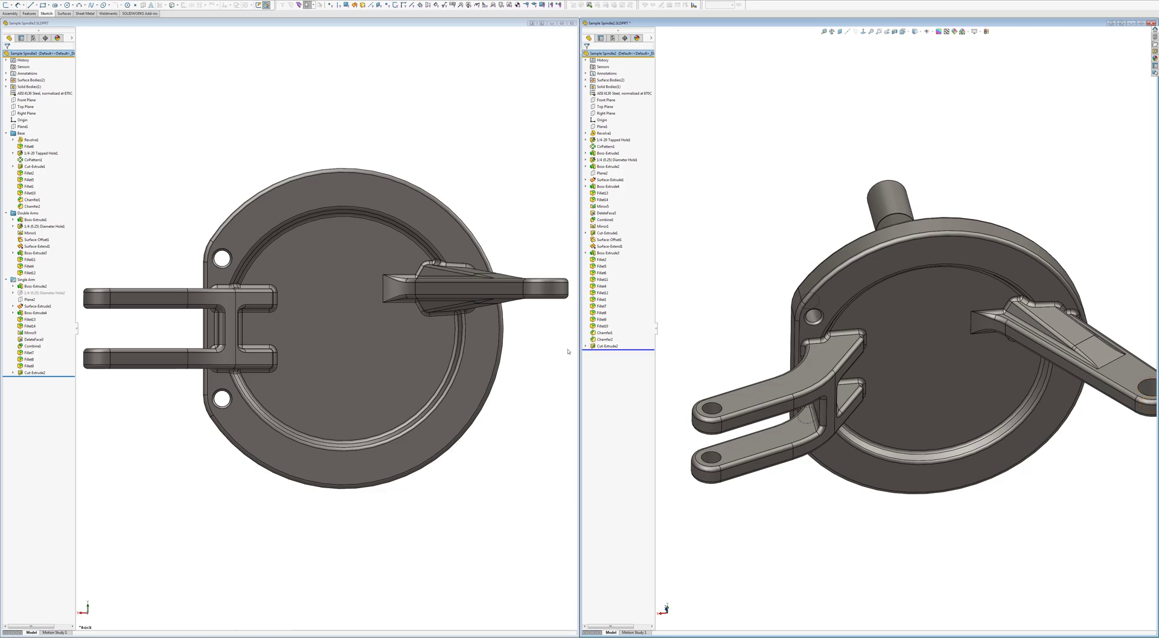
Check the Cut-Extrude2 and Boss-Extrude2 dimensions, fit the right model and view it from Top.
left_click(603, 346)
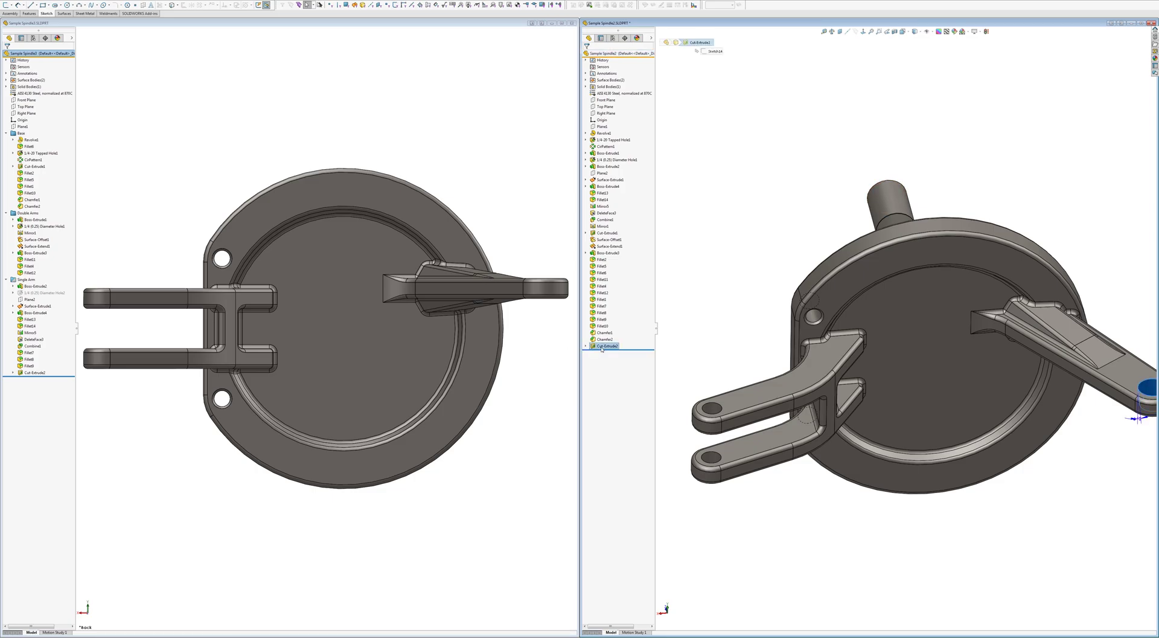
key("f")
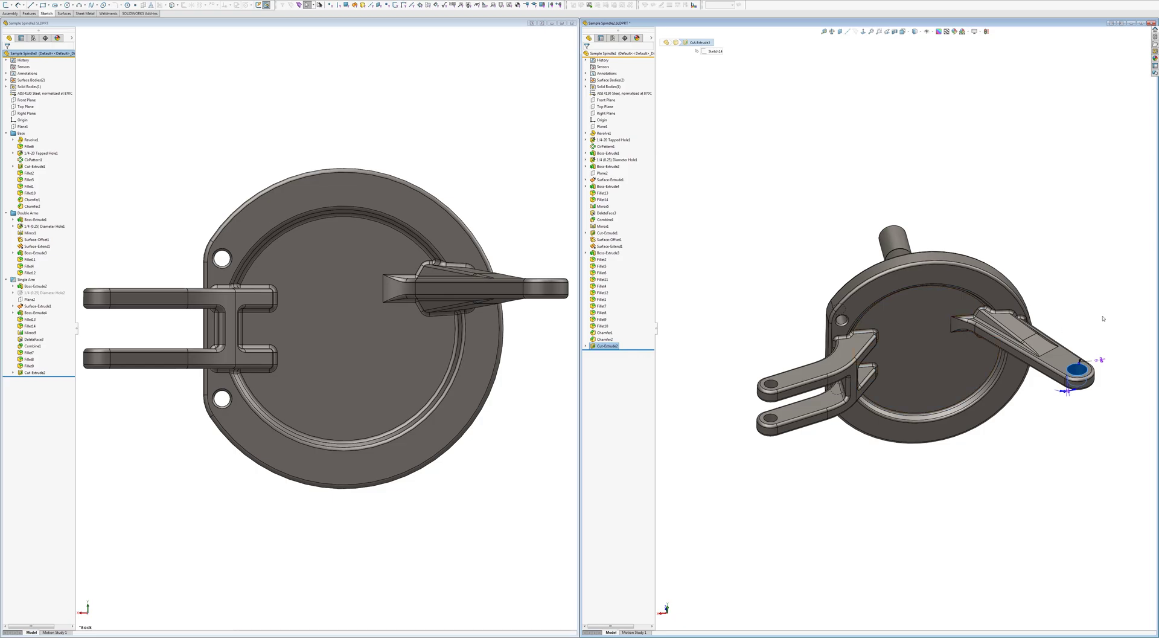
left_click(1059, 363)
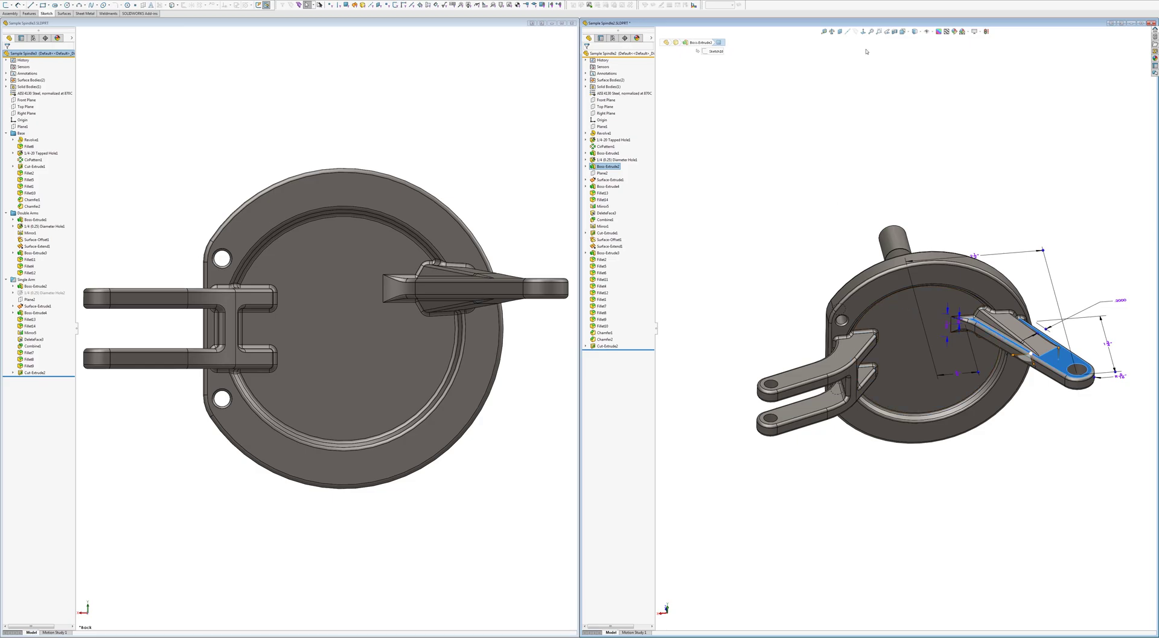
left_click(904, 31)
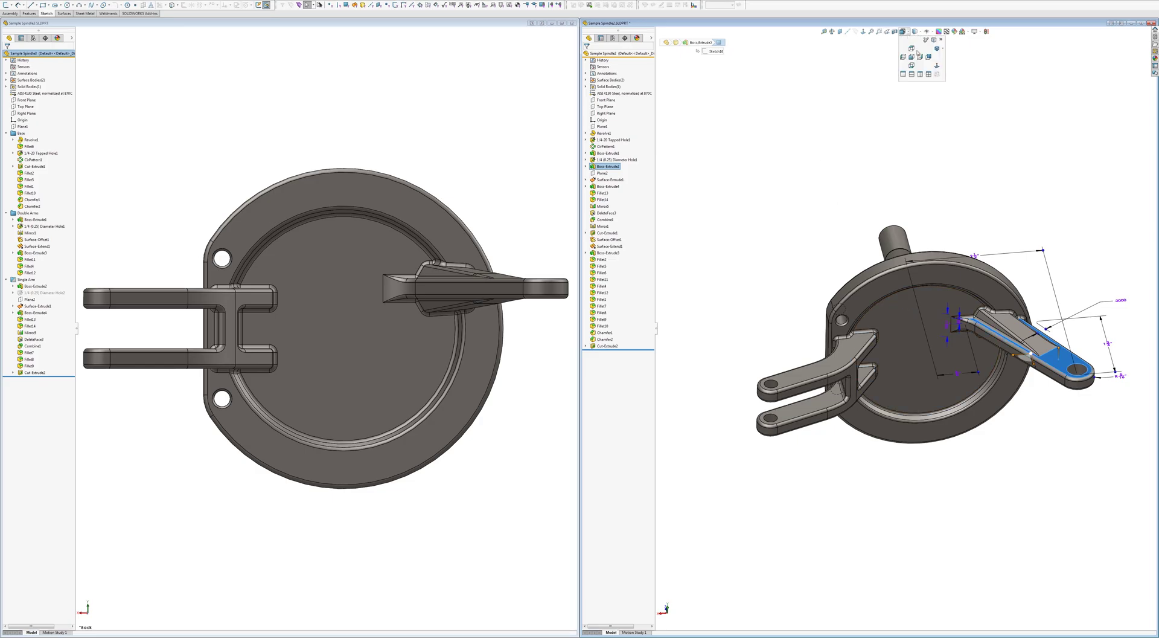
left_click(928, 60)
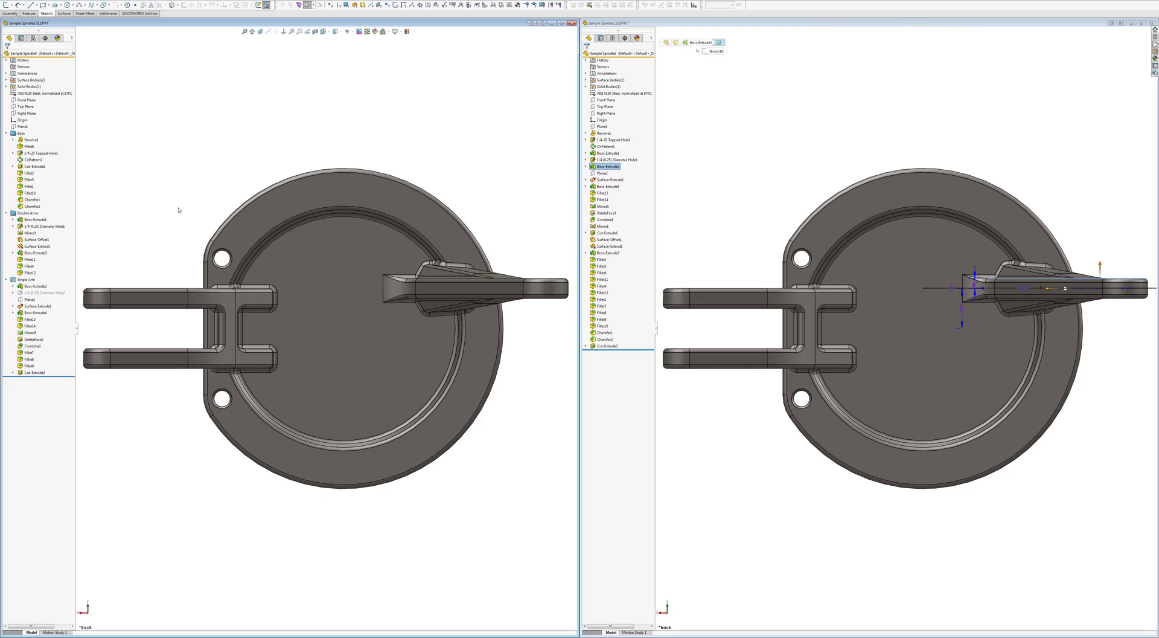
Orbit and pan the left model, then select the Single Arm folder and check its options.
middle_click_drag(179, 209, 199, 251)
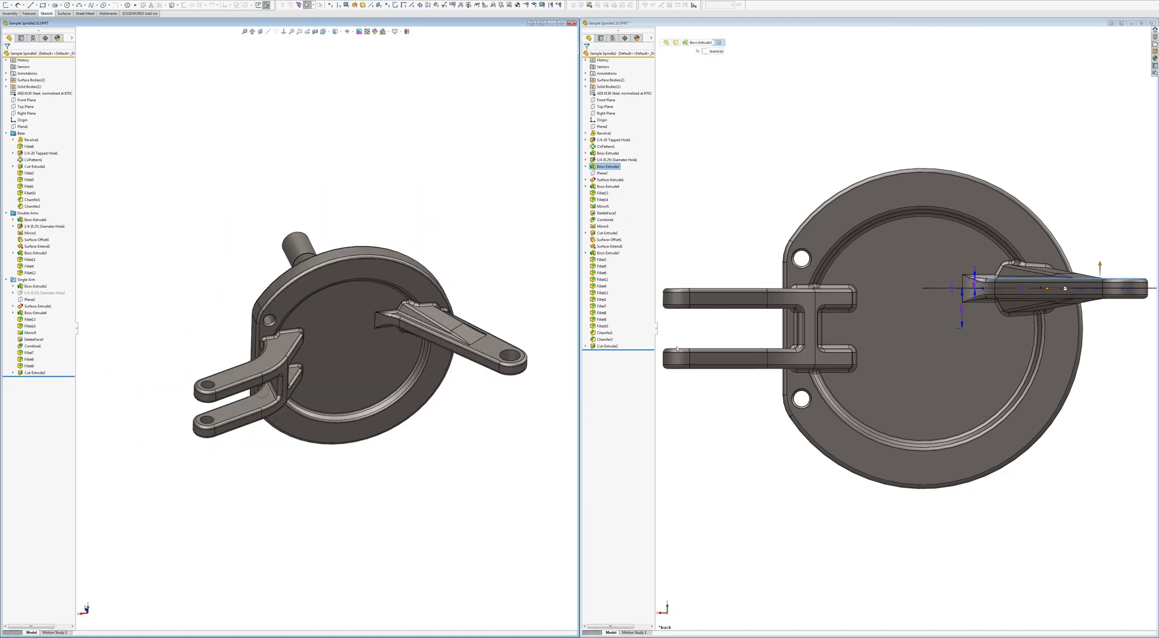
middle_click_drag(400, 386, 358, 381, "ctrl")
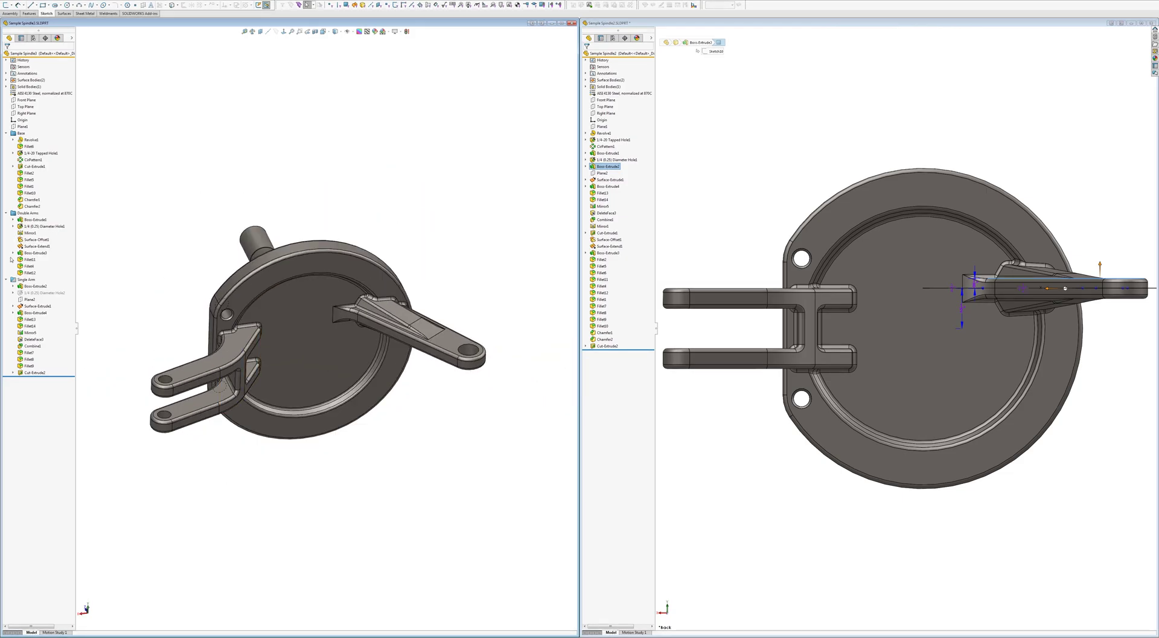
left_click(17, 279)
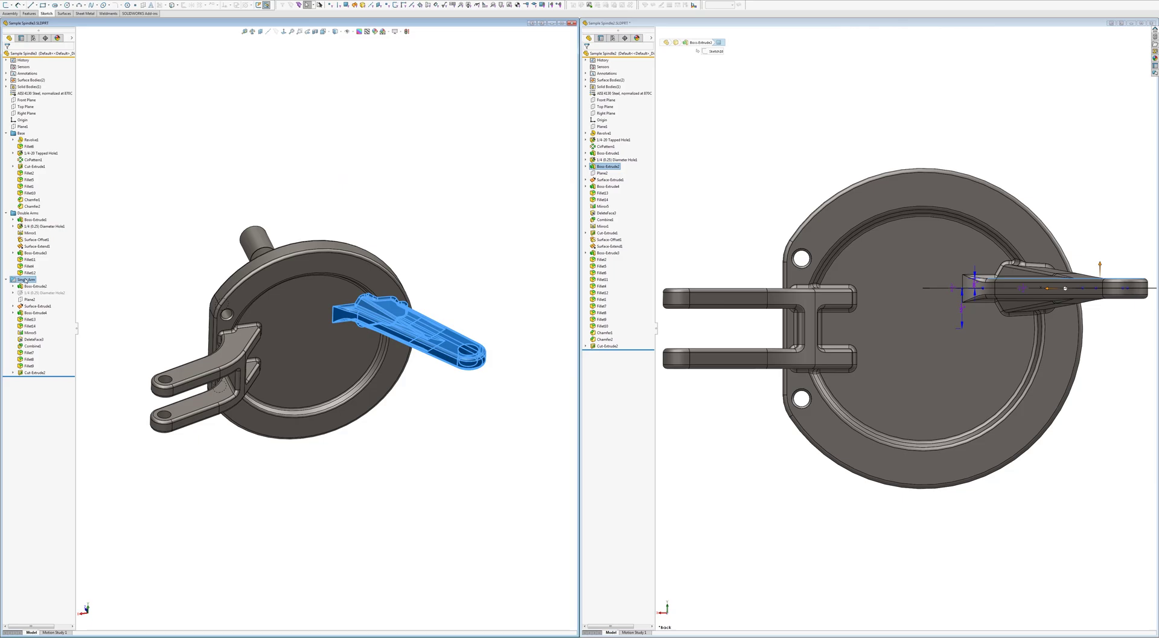
right_click(25, 280)
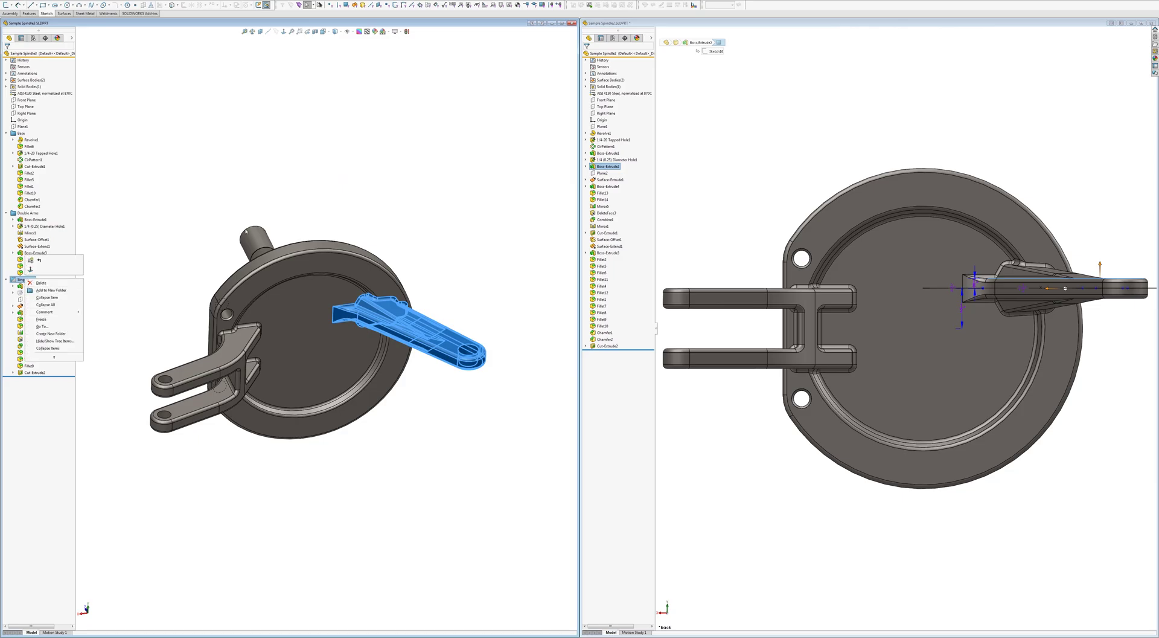
left_click(204, 238)
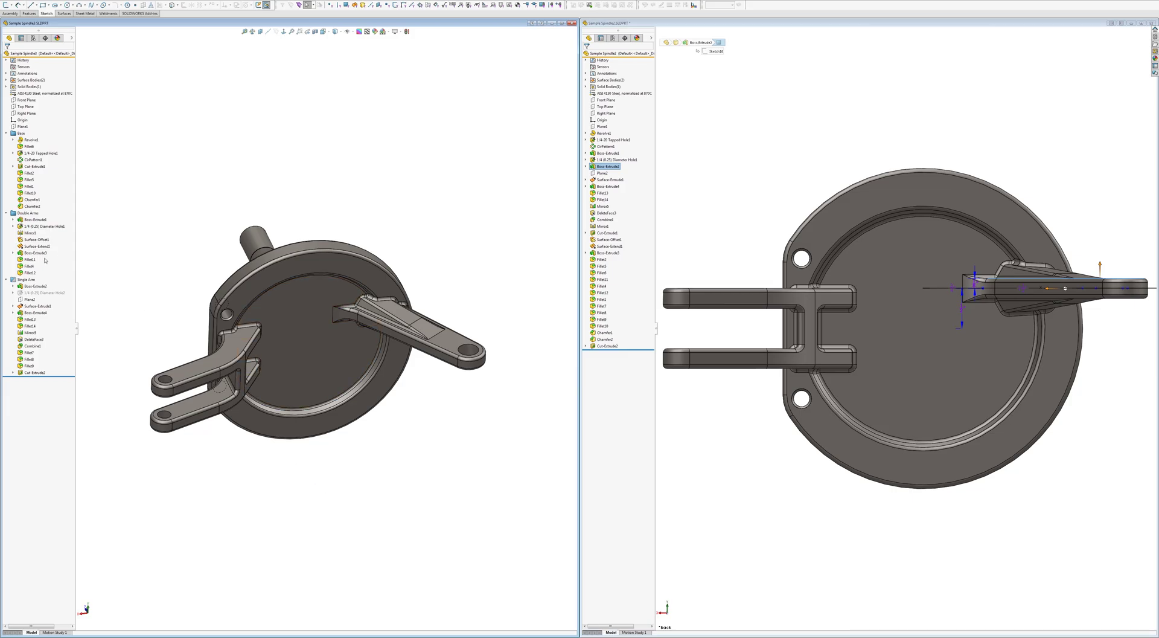
Highlight the Single Arm, Double Arms and Base folder bodies in turn on the left model.
left_click(26, 279)
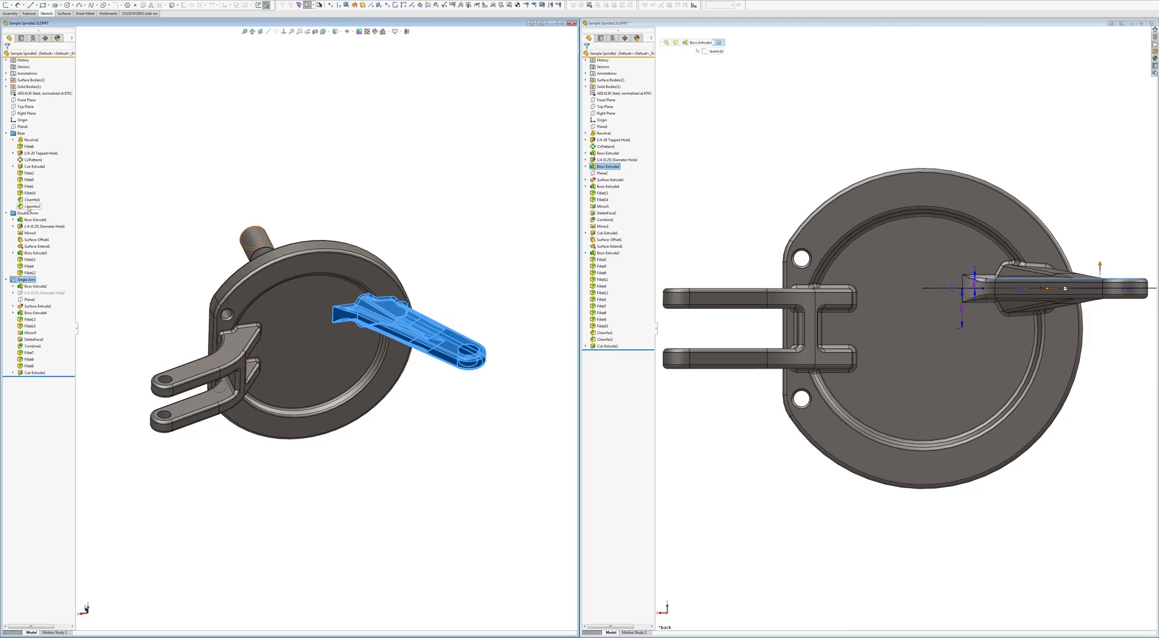
left_click(31, 214)
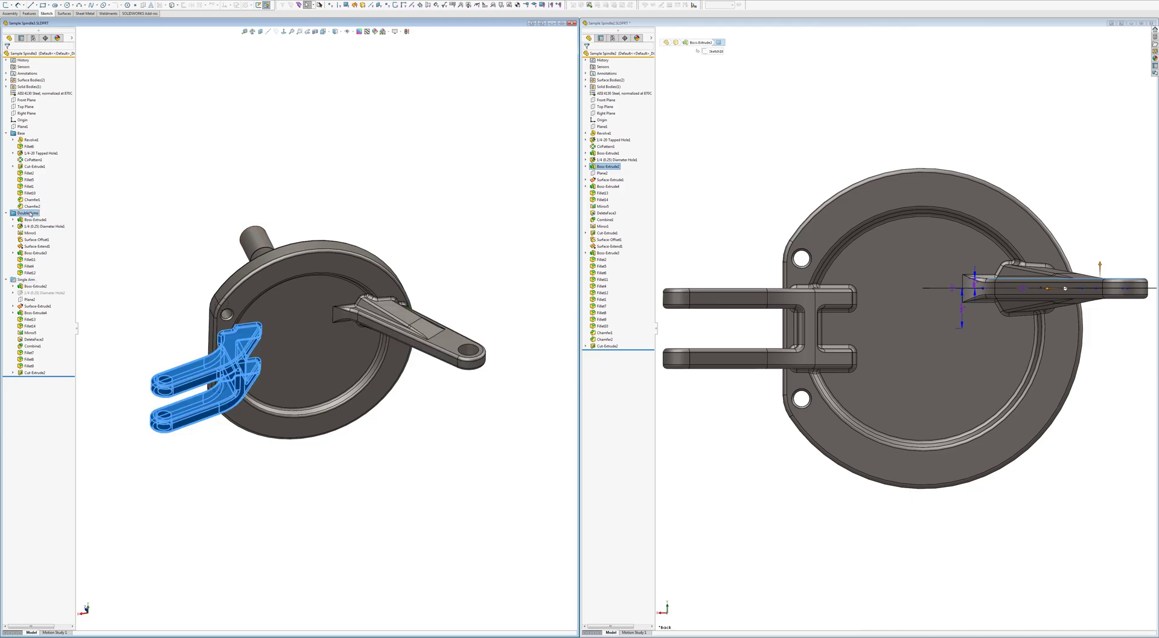
left_click(21, 133)
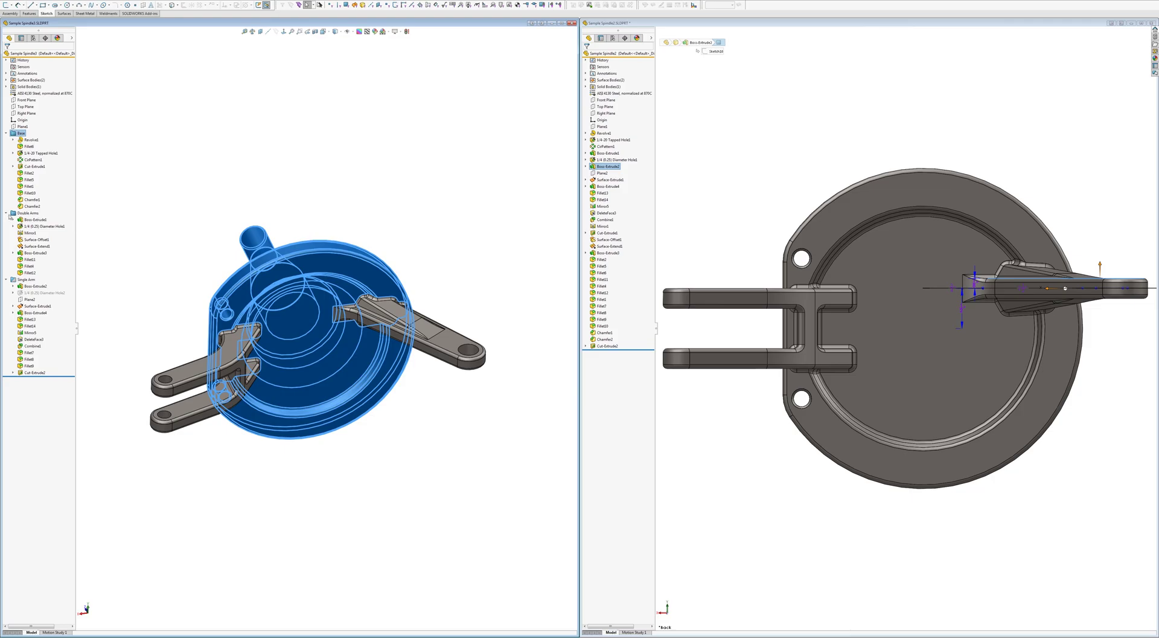
left_click(28, 213)
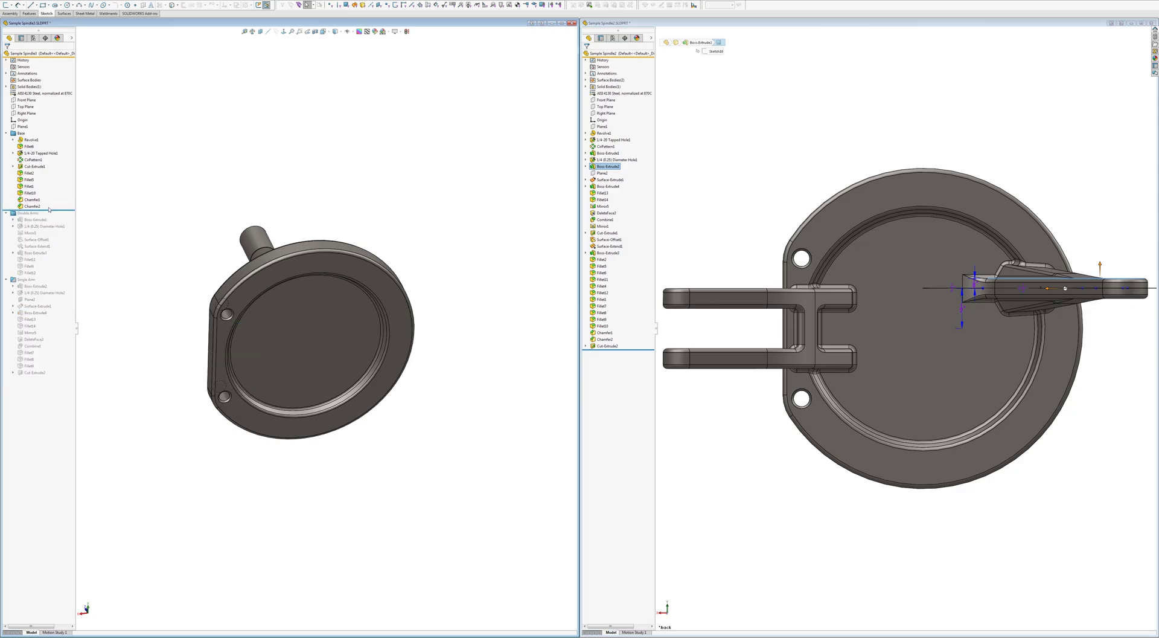
Roll the left part forward past Double Arms and Single Arm, then view it from Front.
left_click_drag(49, 209, 51, 277)
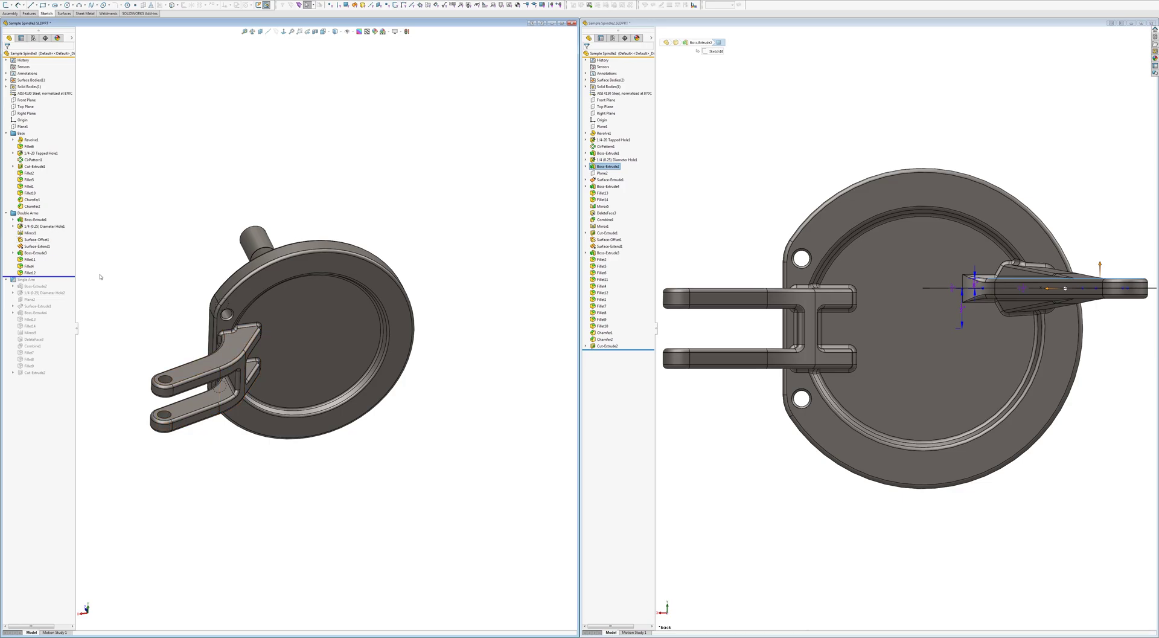
left_click_drag(64, 277, 64, 375)
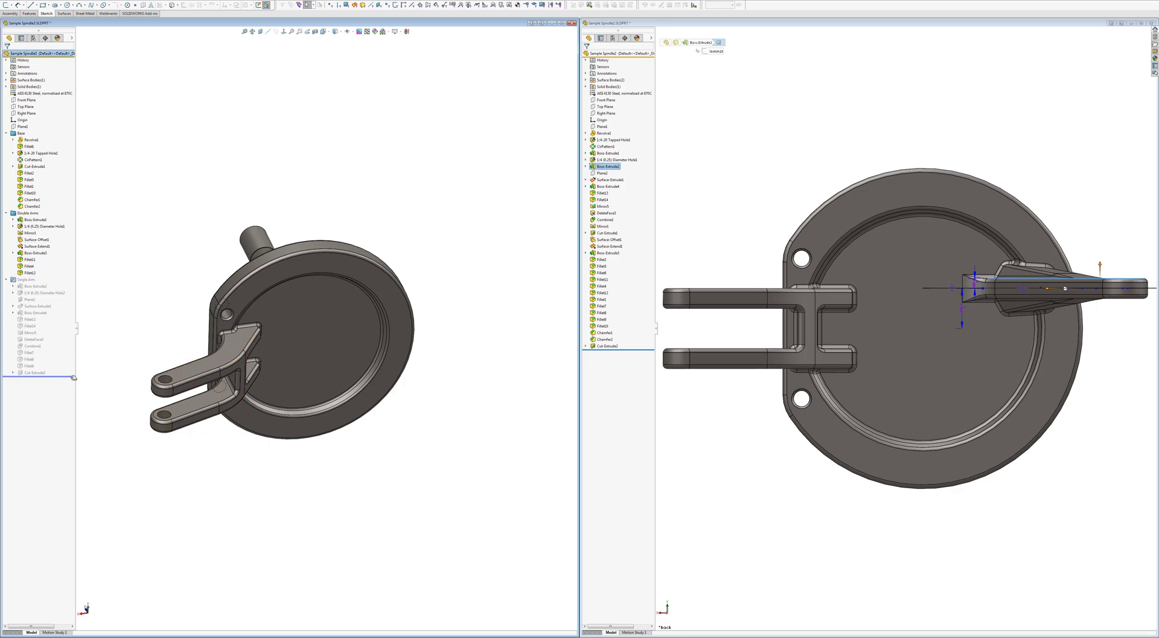
left_click(324, 32)
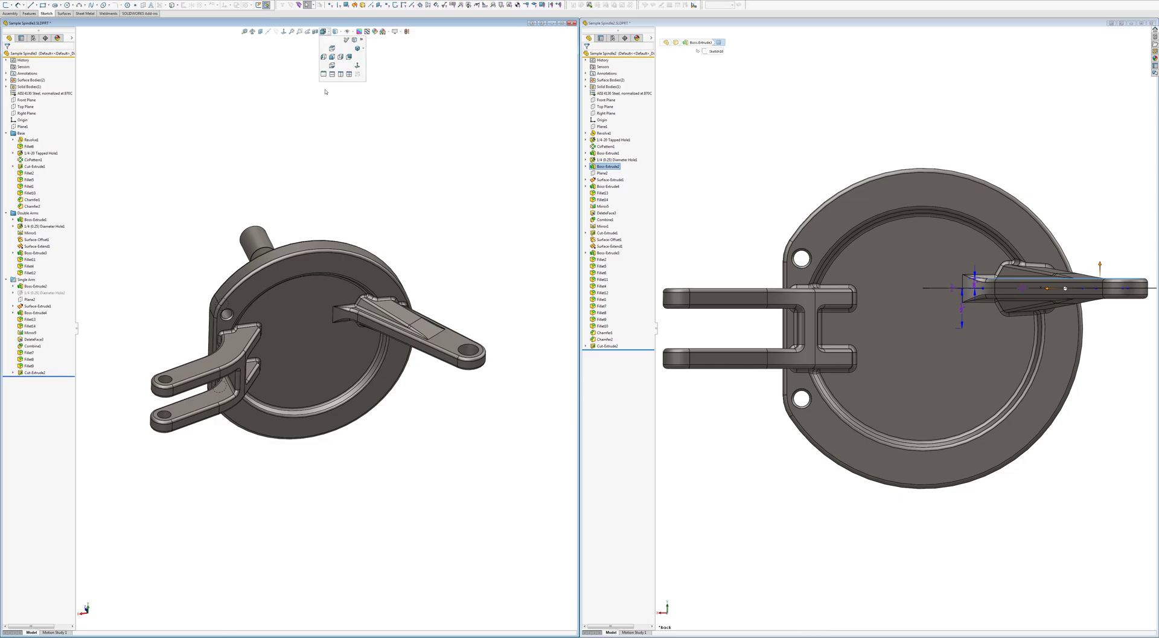
left_click(351, 56)
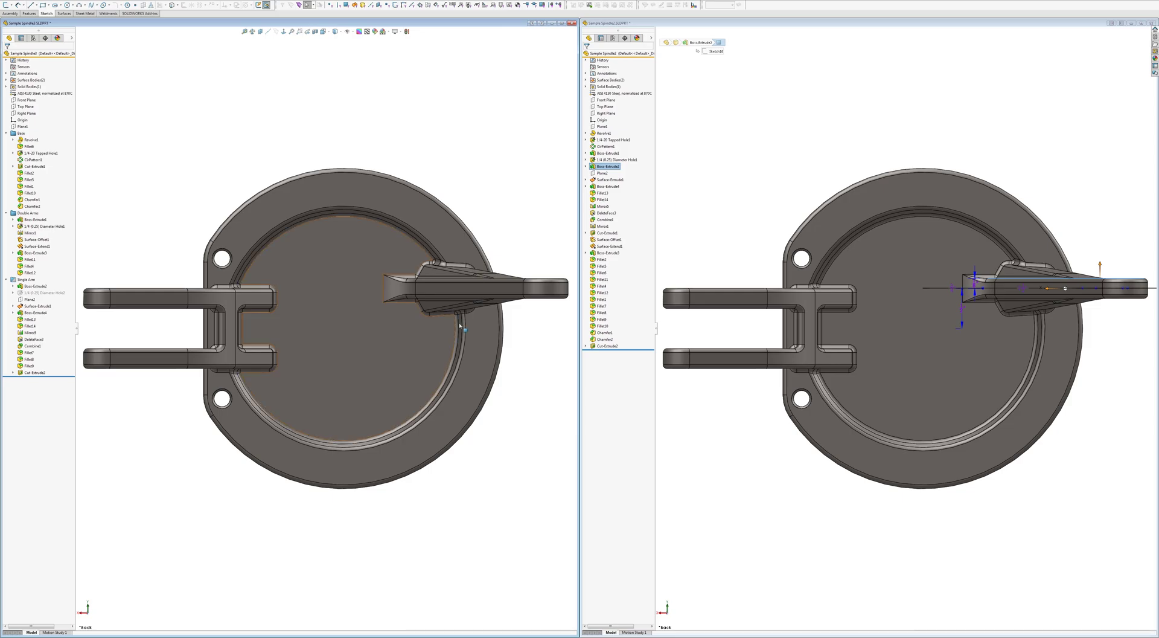
Suppress the Single Arm folder in the left part's tree.
left_click(689, 253)
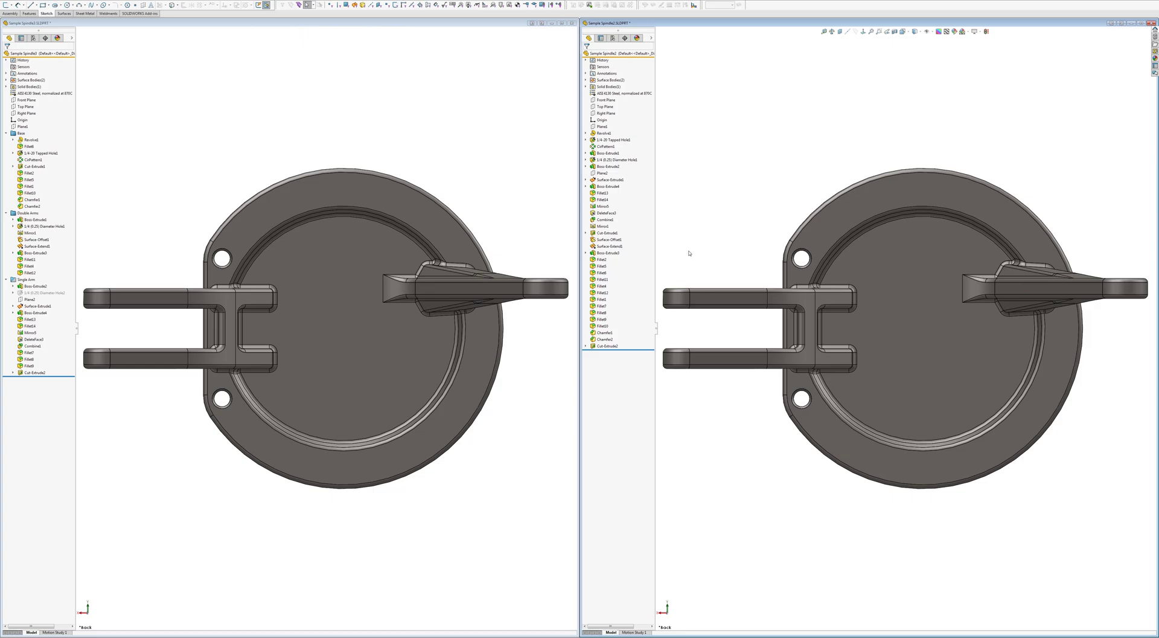
left_click(486, 128)
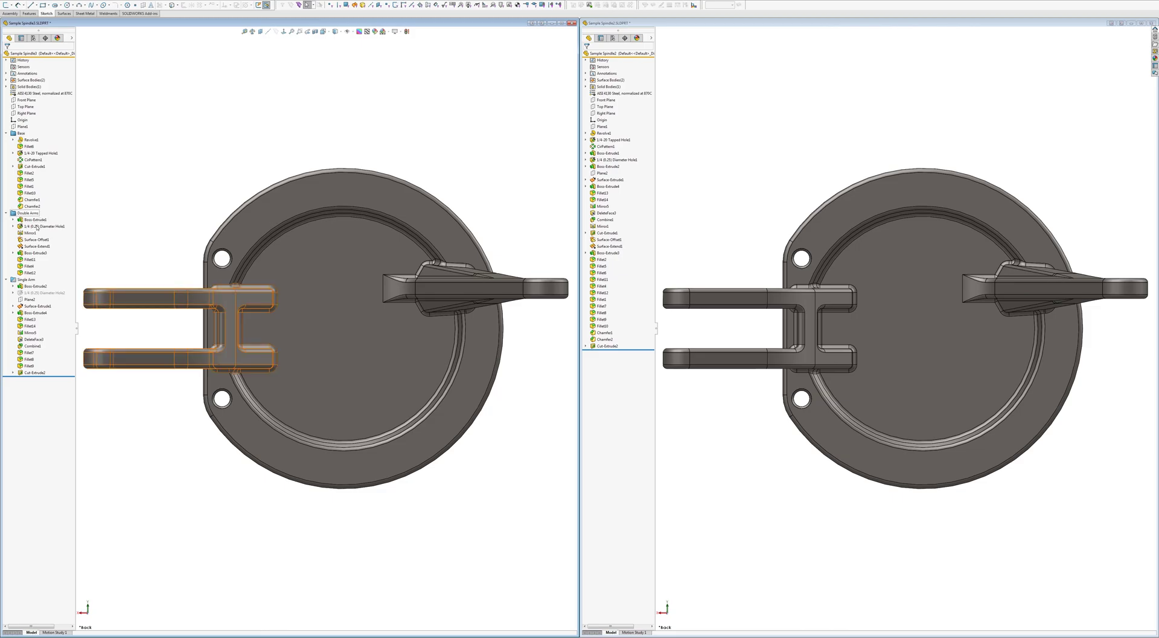
left_click(32, 280)
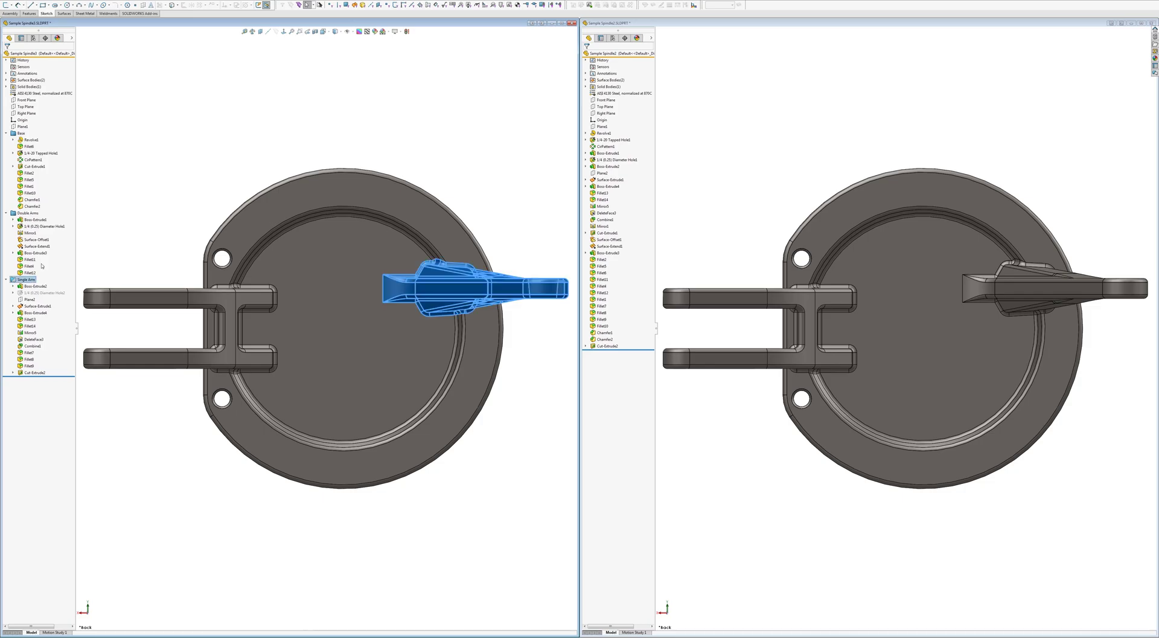
left_click(37, 263)
Orbit both the left and right models to angled views.
mouse_move(194, 220)
middle_mouse_down()
mouse_move(217, 241)
mouse_move(215, 225)
middle_mouse_up()
left_click(753, 242)
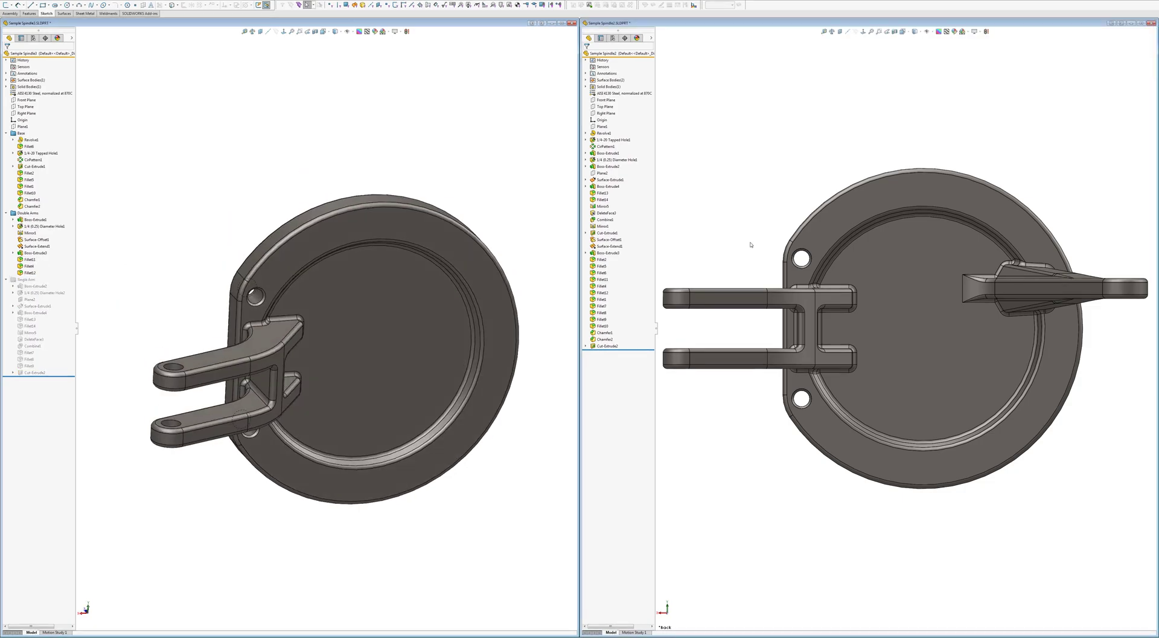
middle_click_drag(753, 241, 1022, 383)
scroll(1023, 383, "down", 3)
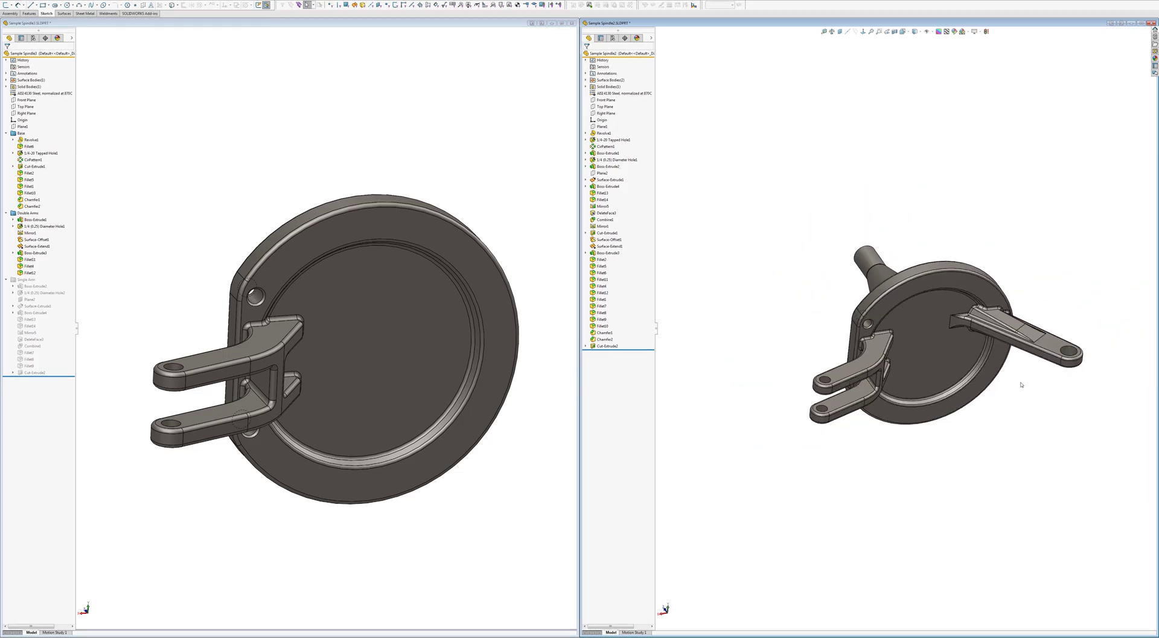
scroll(1033, 363, "up", 3)
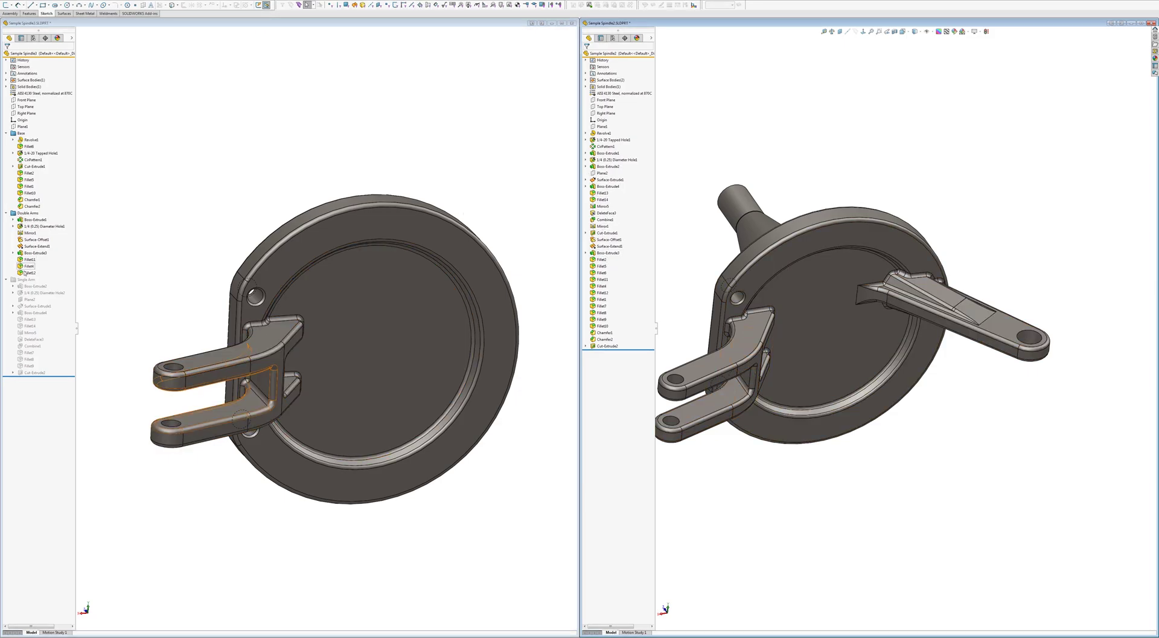
Unsuppress Single Arm, then suppress and restore the Double Arms folder on the left part.
left_click(27, 279)
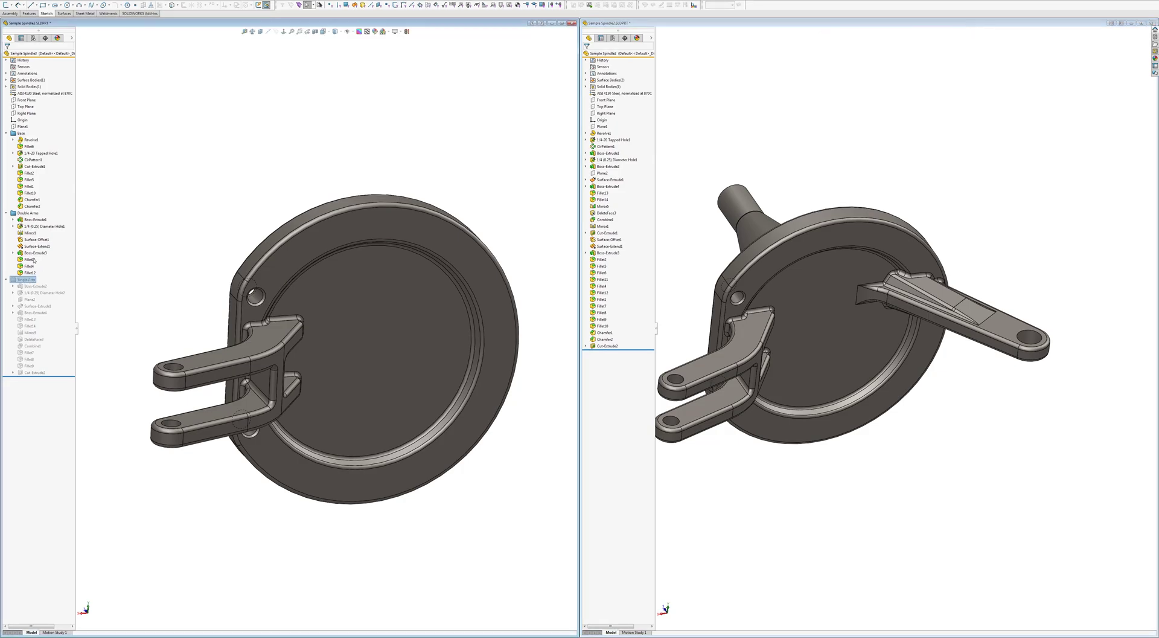
left_click(25, 225)
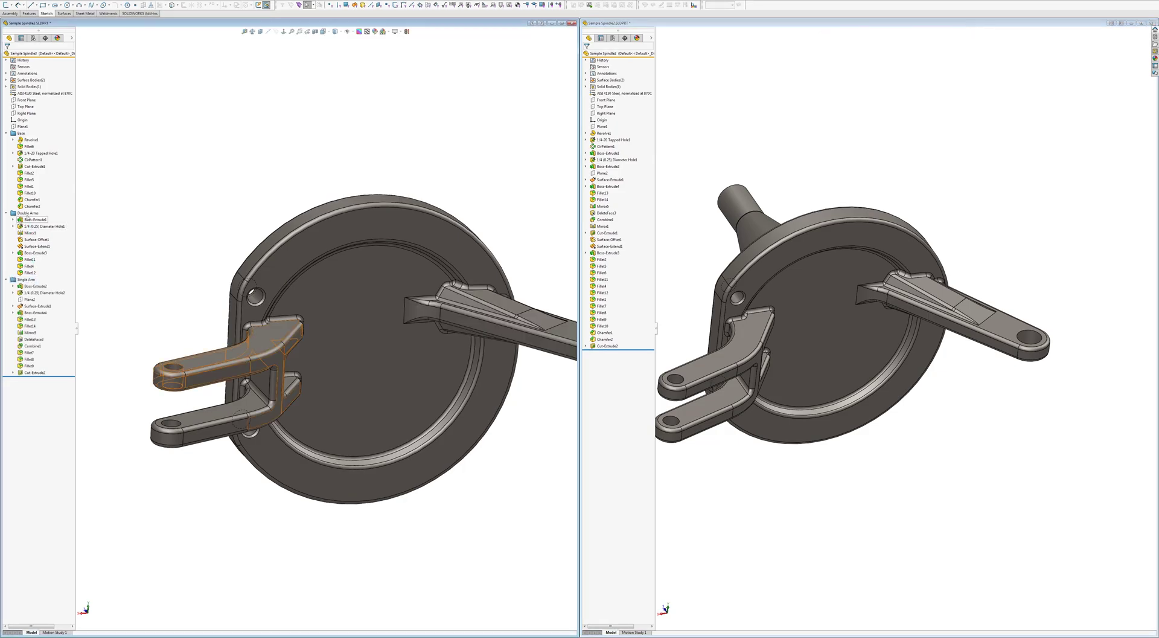
left_click(27, 213)
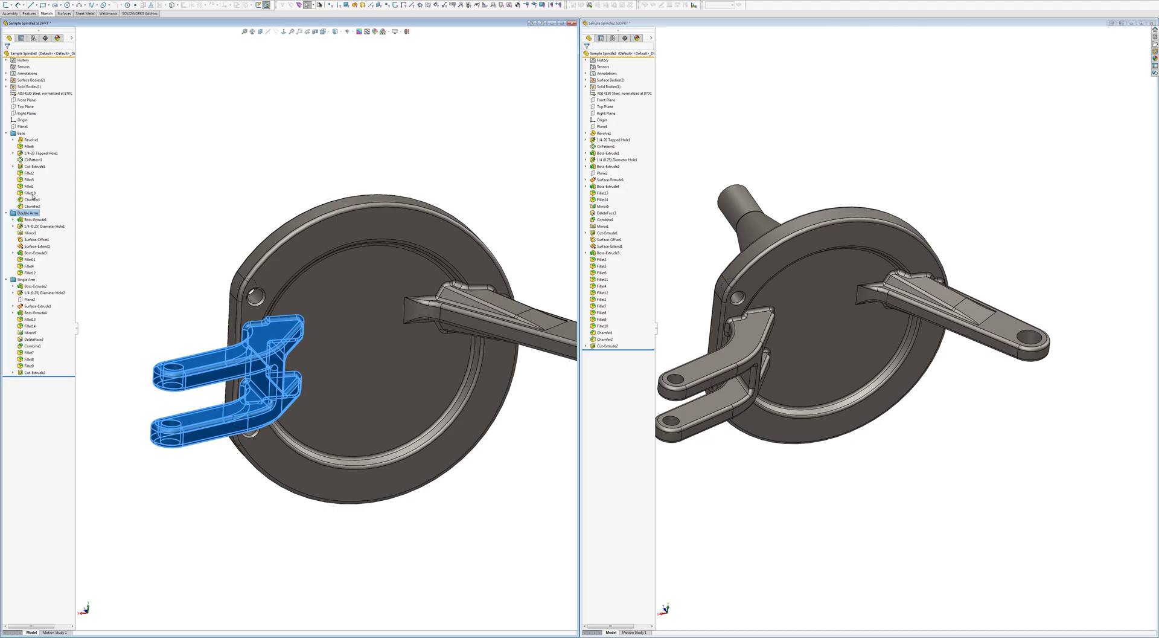
left_click(32, 194)
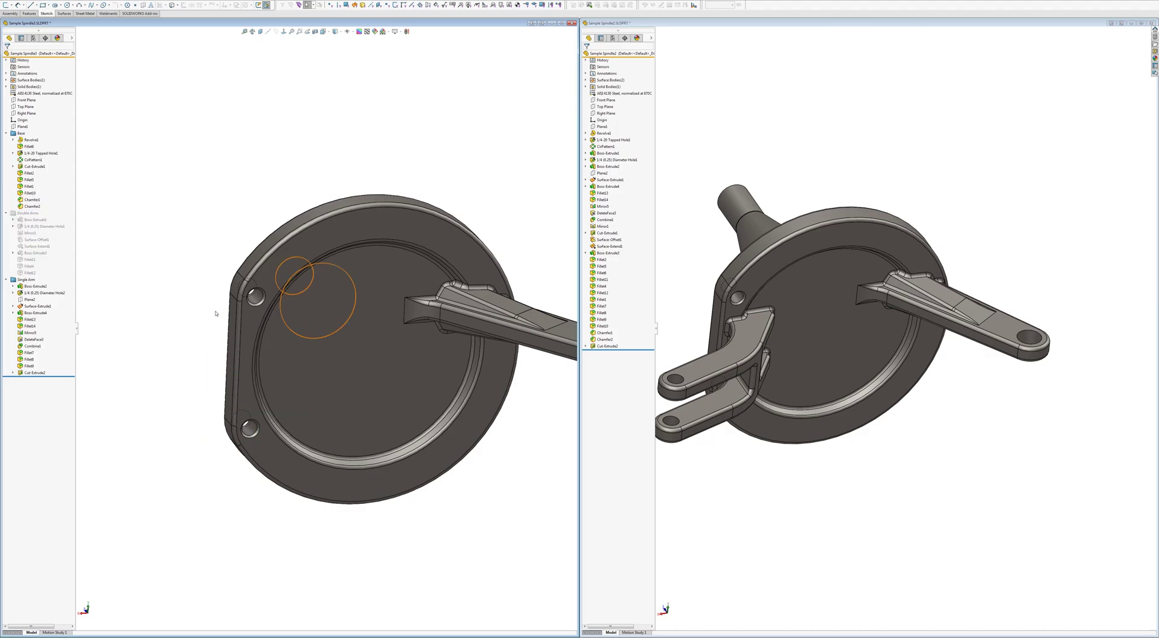
scroll(170, 291, "up", 2)
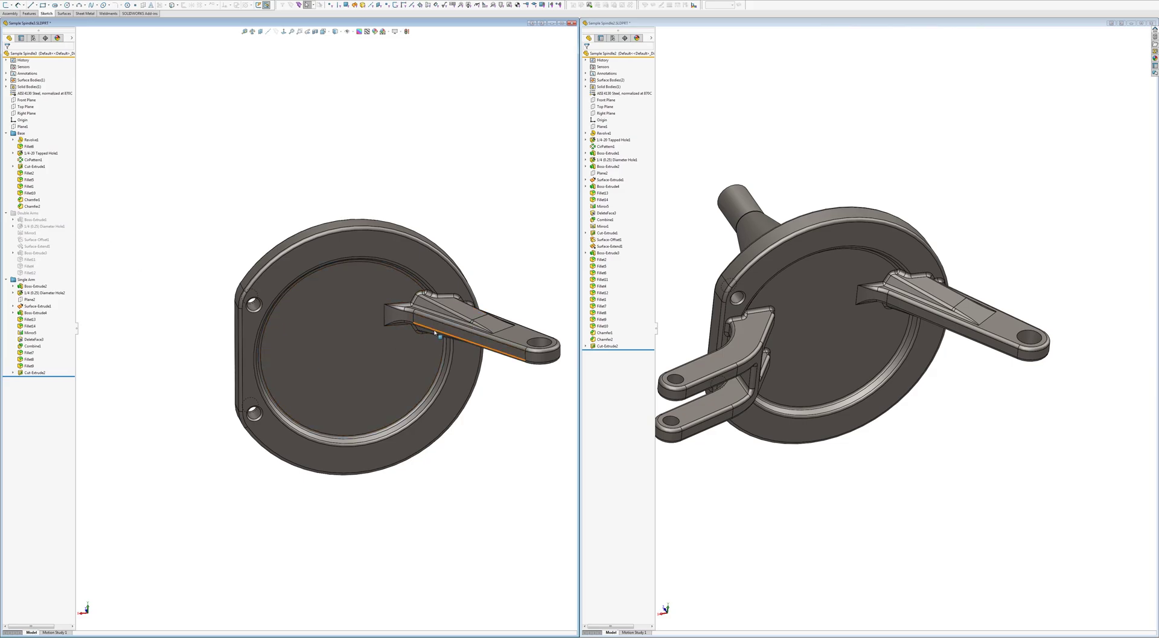
left_click(34, 212)
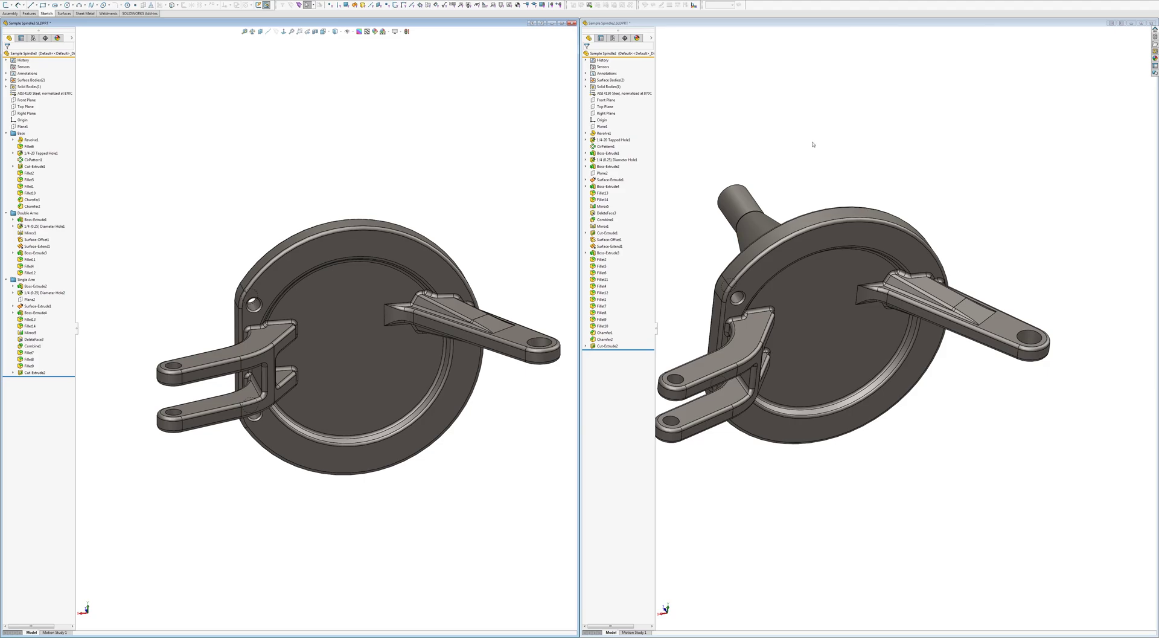
left_click(822, 161)
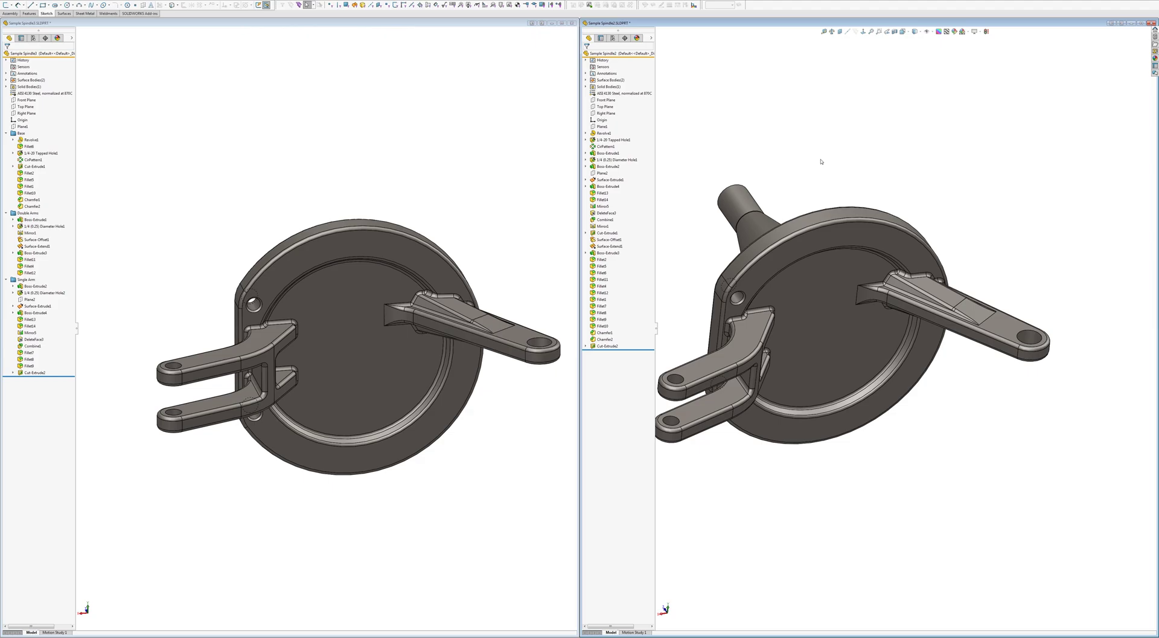